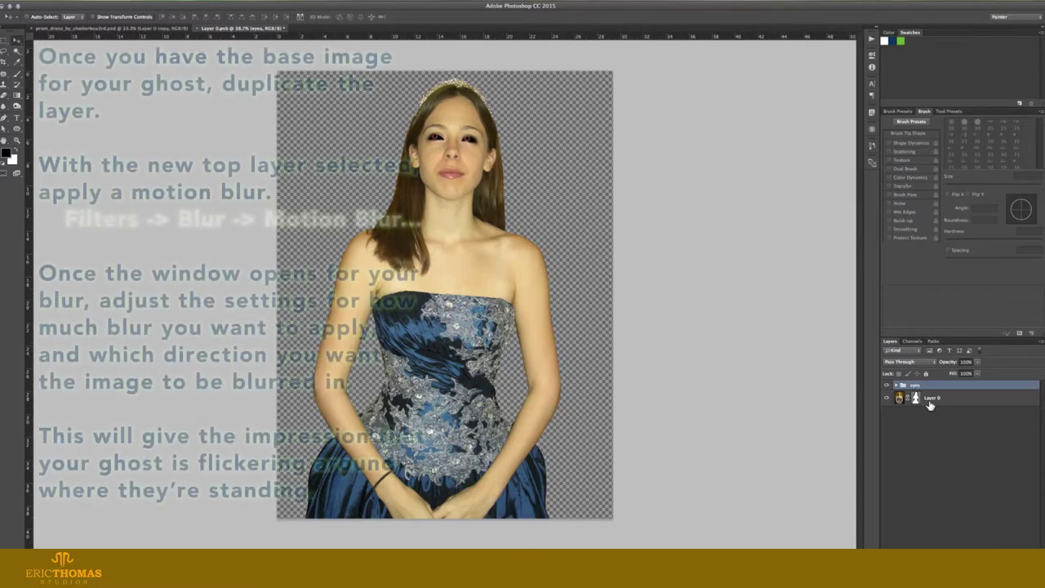
# Group the eyes group with Layer 0 as Group 1, then duplicate Group 1
pyautogui.hotkey('ctrl', 'g')
pyautogui.hotkey('ctrl', 'j')
# Merge Group 1 copy into one layer, duplicate it, and motion-blur the duplicate
pyautogui.rightClick(922, 393)
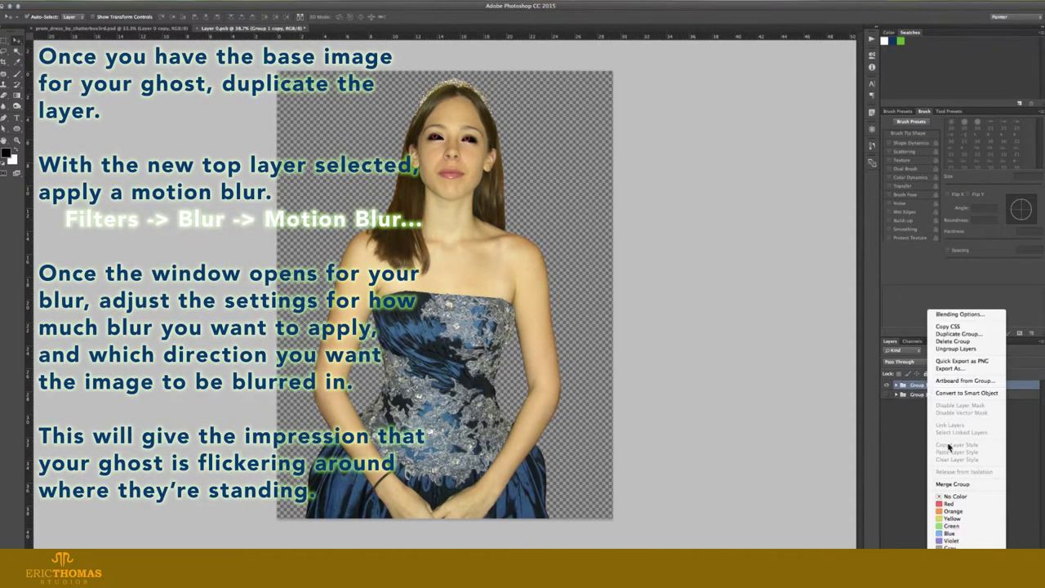
pyautogui.click(977, 484)
pyautogui.hotkey('ctrl', 'j')
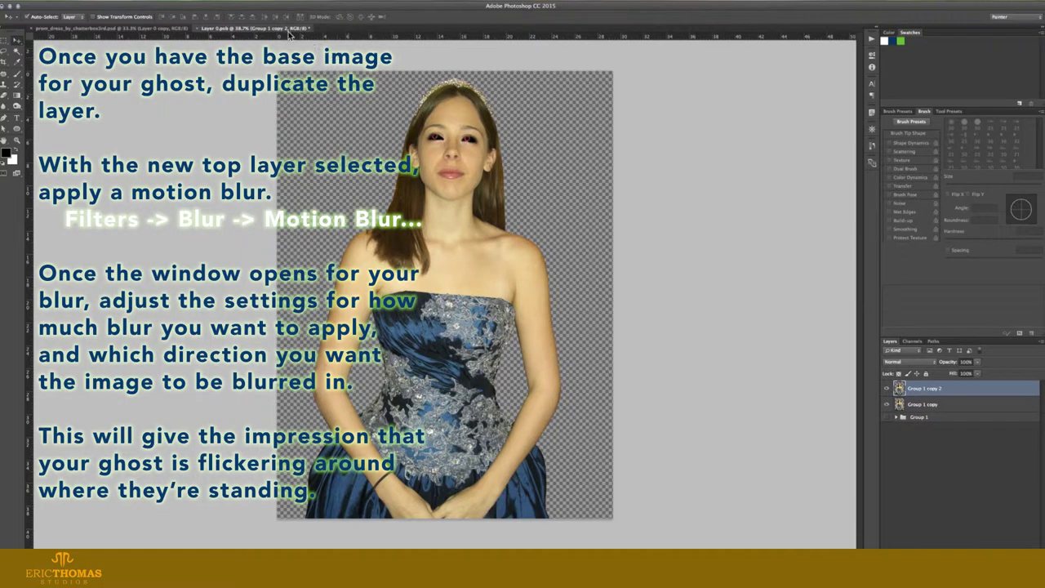
pyautogui.click(204, 0)
pyautogui.moveTo(214, 101)
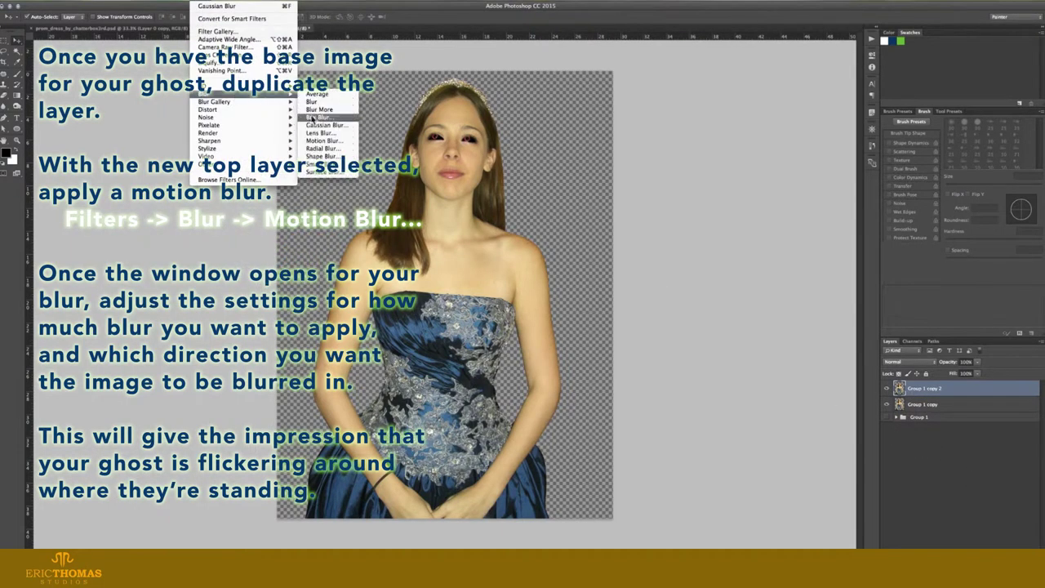
pyautogui.click(334, 143)
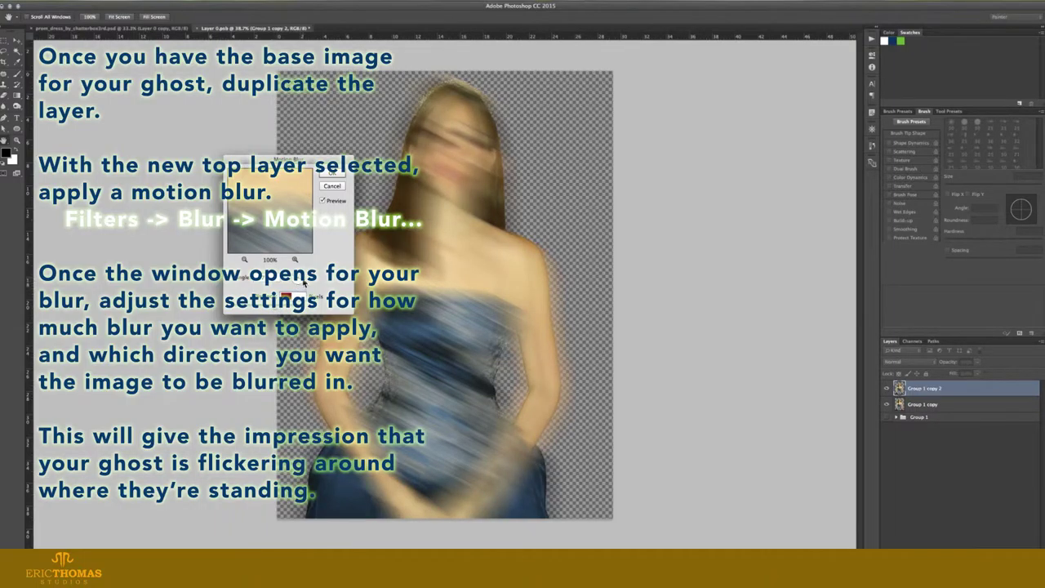
pyautogui.press('Tab')
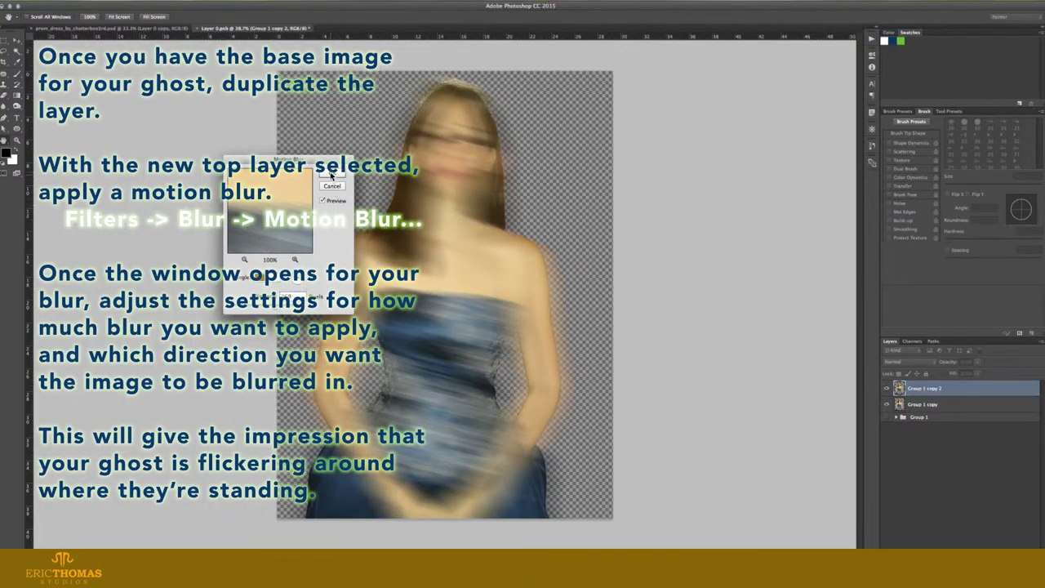
# Duplicate the unblurred layer as Group 1 copy 3 and move it to the top
pyautogui.click(928, 406)
pyautogui.hotkey('ctrl', 'j')
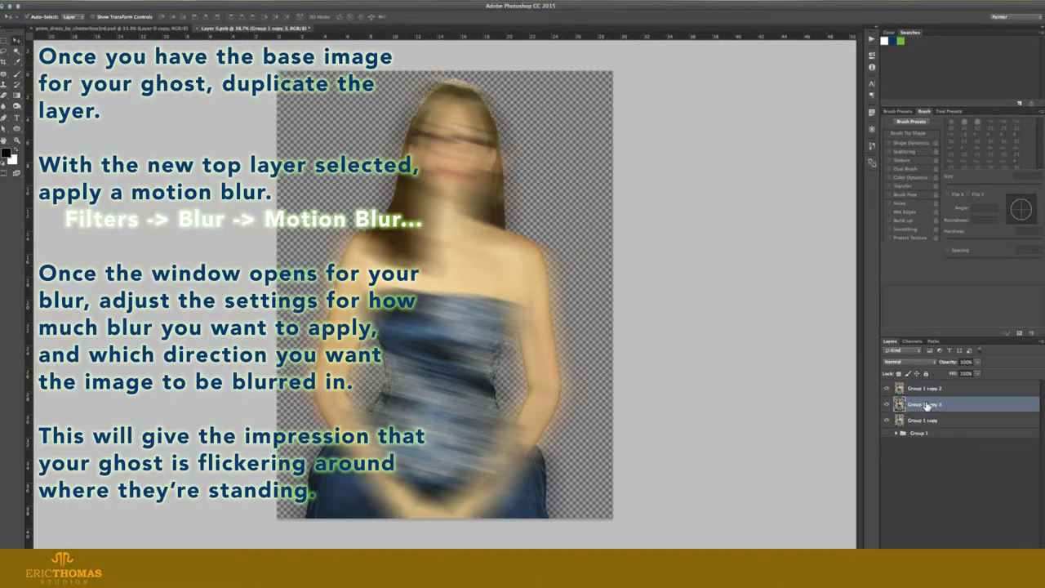
pyautogui.moveTo(925, 400); pyautogui.dragTo(924, 389)
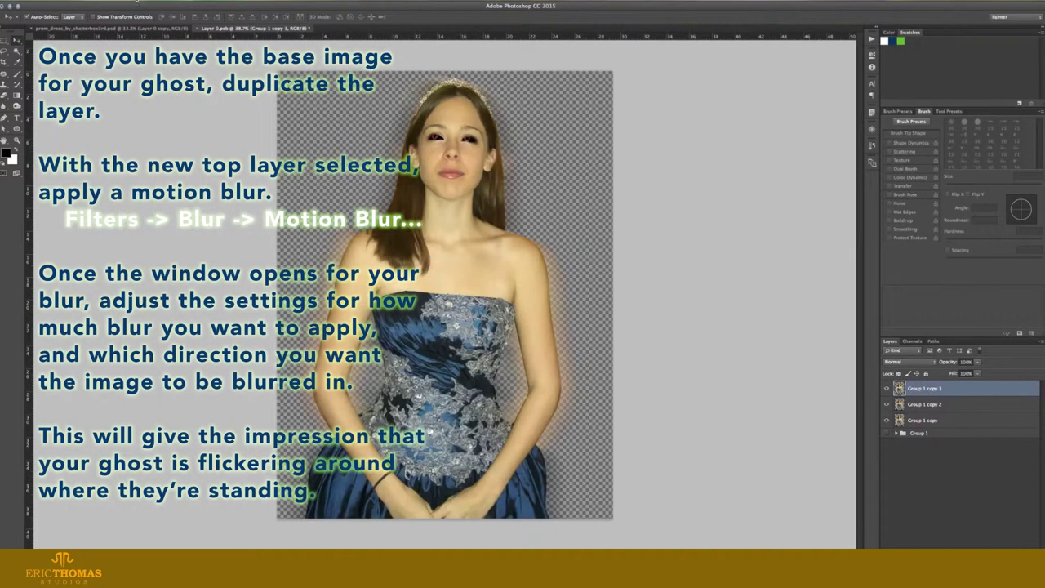
pyautogui.click(214, 0)
pyautogui.moveTo(214, 102)
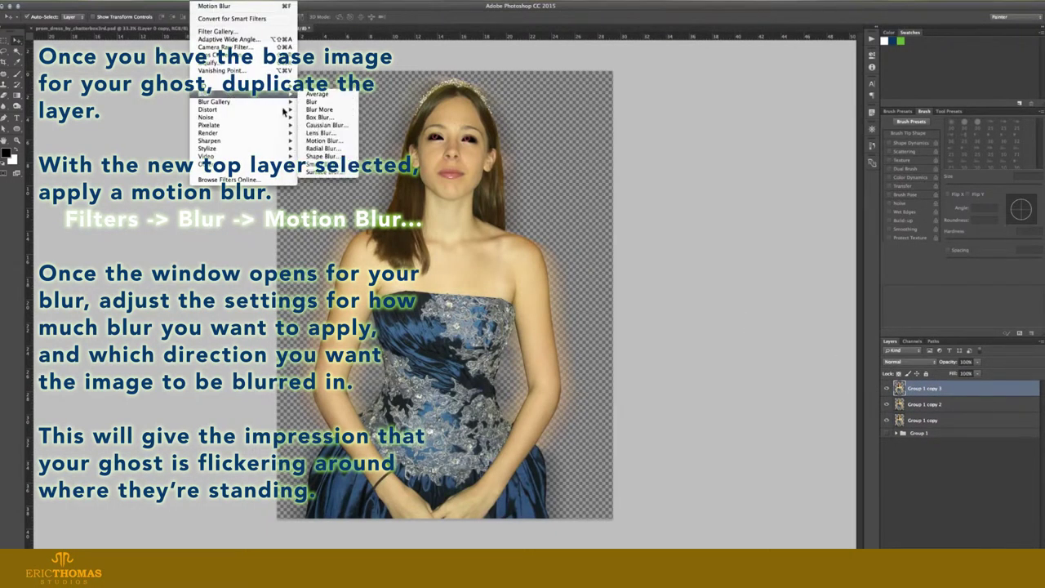
# Give Group 1 copy 3 a milder Motion Blur with distance 20
pyautogui.click(324, 144)
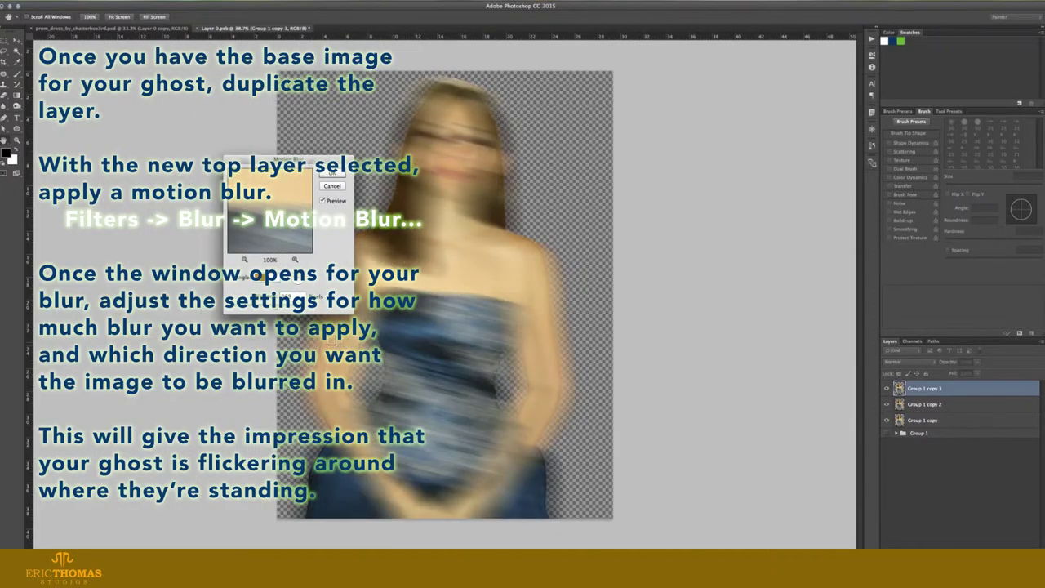
pyautogui.write('20')
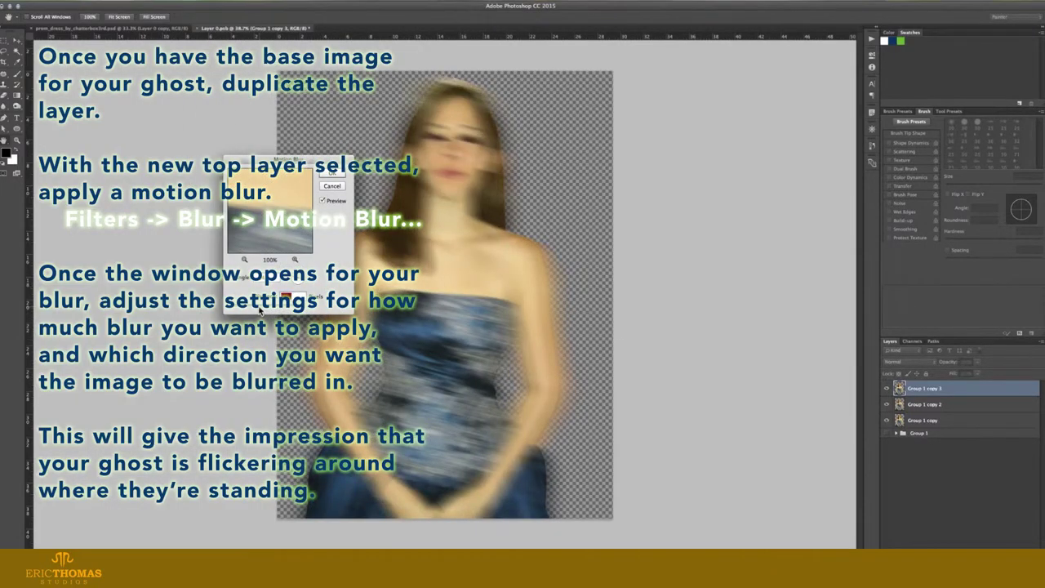
pyautogui.click(342, 174)
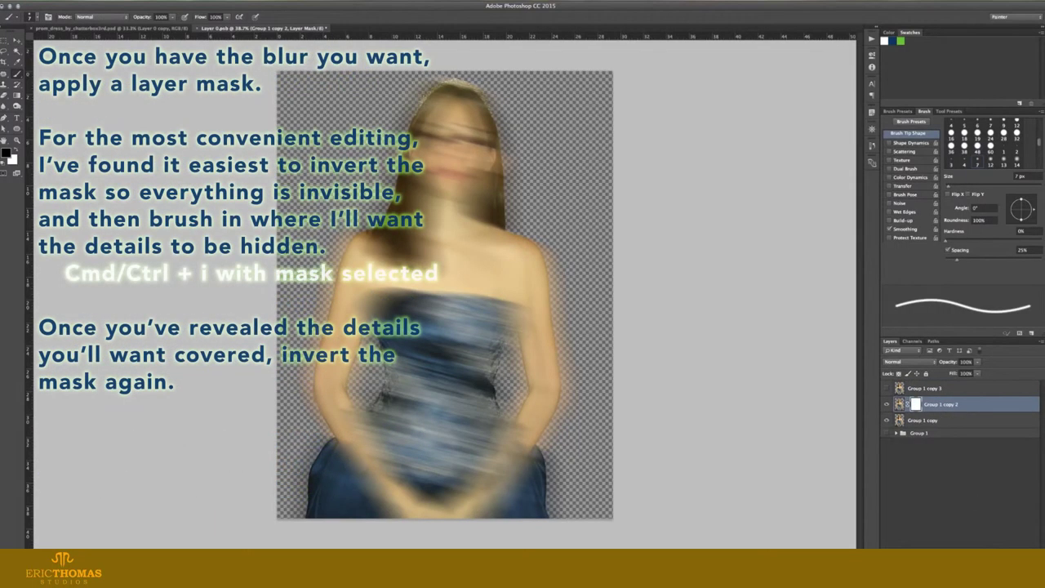
# Invert Group 1 copy 2's mask and paint it over the left eye with a slightly larger brush
pyautogui.hotkey('ctrl', 'i')
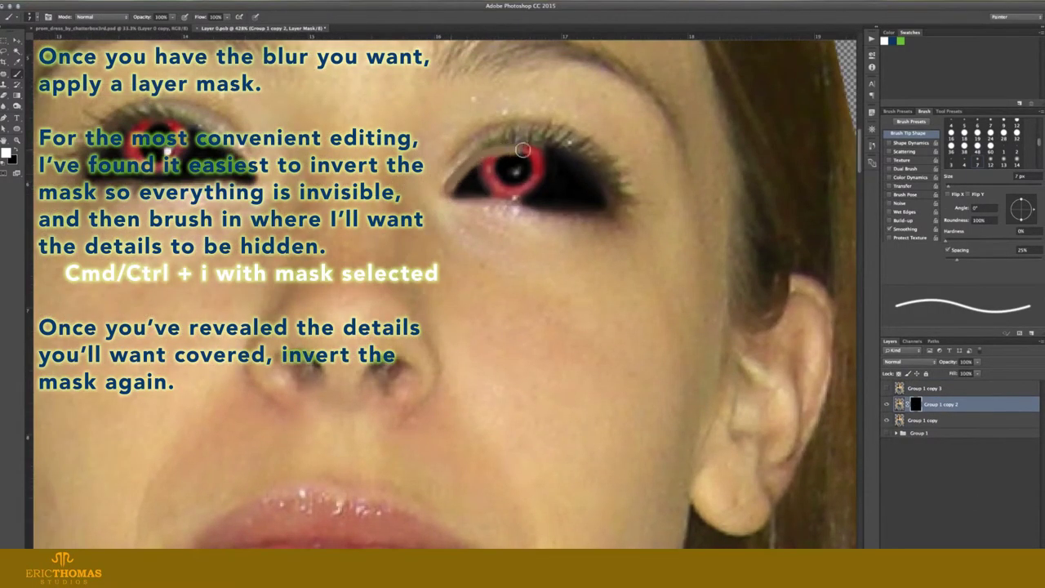
pyautogui.moveTo(523, 151)
pyautogui.mouseDown()
pyautogui.moveTo(567, 160)
pyautogui.moveTo(599, 196)
pyautogui.moveTo(591, 205)
pyautogui.moveTo(456, 192)
pyautogui.moveTo(470, 172)
pyautogui.moveTo(556, 159)
pyautogui.moveTo(520, 195)
pyautogui.moveTo(563, 173)
pyautogui.moveTo(585, 192)
pyautogui.moveTo(506, 170)
pyautogui.mouseUp()
pyautogui.press(']')
pyautogui.press(']')
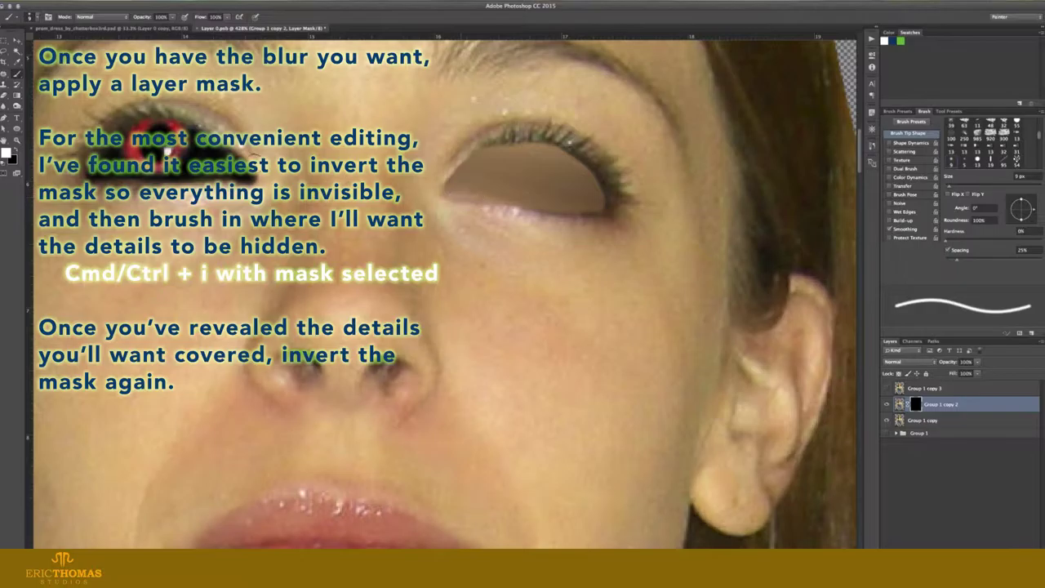
pyautogui.moveTo(98, 170)
pyautogui.mouseDown()
pyautogui.moveTo(143, 126)
pyautogui.moveTo(228, 151)
pyautogui.moveTo(159, 123)
pyautogui.moveTo(114, 168)
pyautogui.moveTo(204, 167)
pyautogui.moveTo(163, 147)
pyautogui.moveTo(208, 151)
pyautogui.mouseUp()
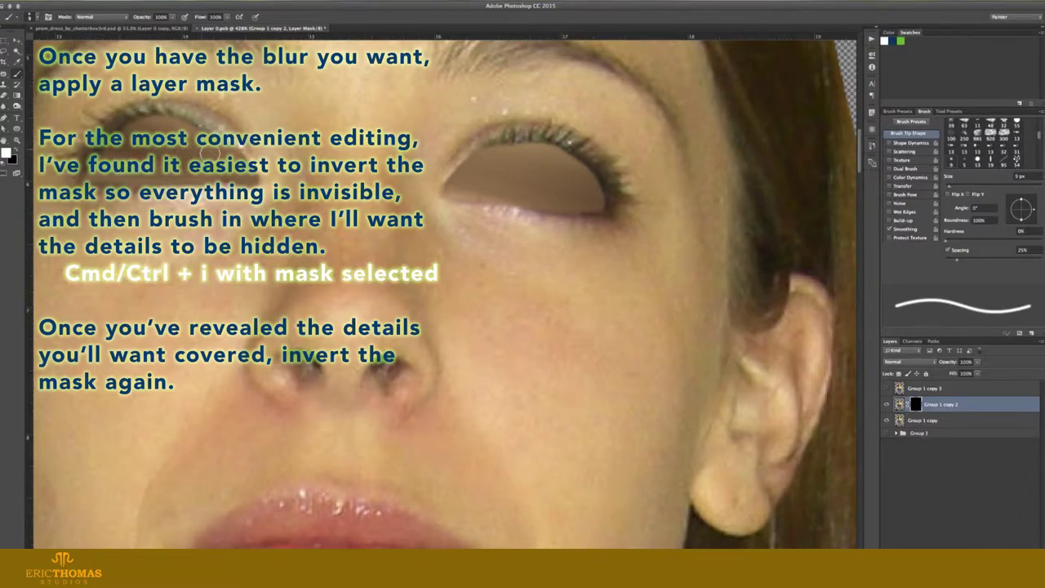
pyautogui.scroll(-5, 268, 229)
pyautogui.scroll(-3, 425, 408)
pyautogui.scroll(-3, 326, 375)
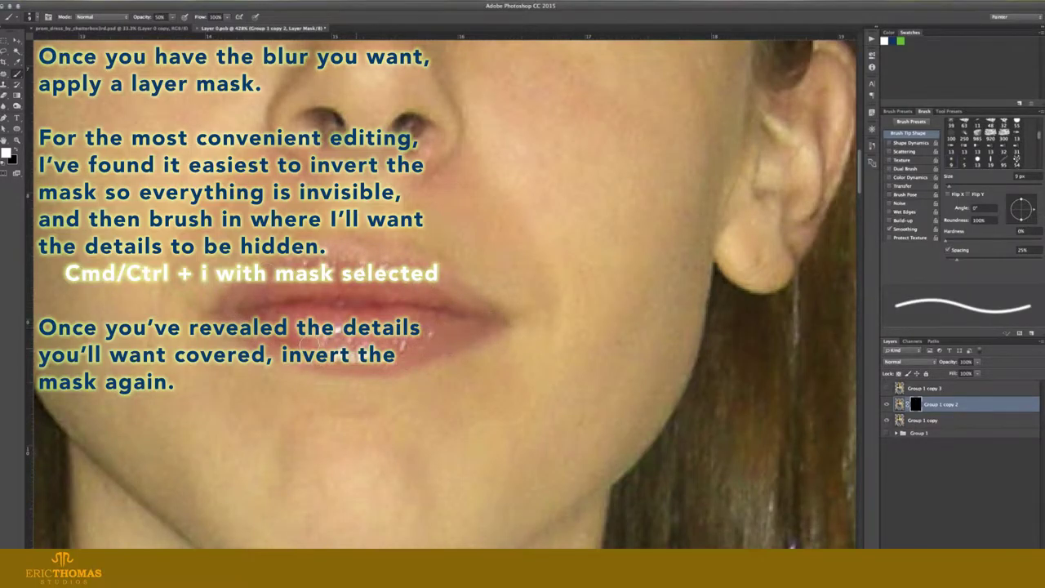
# Paint the mask over the lips, restore black at full opacity, and invert the mask back
pyautogui.moveTo(245, 304); pyautogui.dragTo(384, 310)
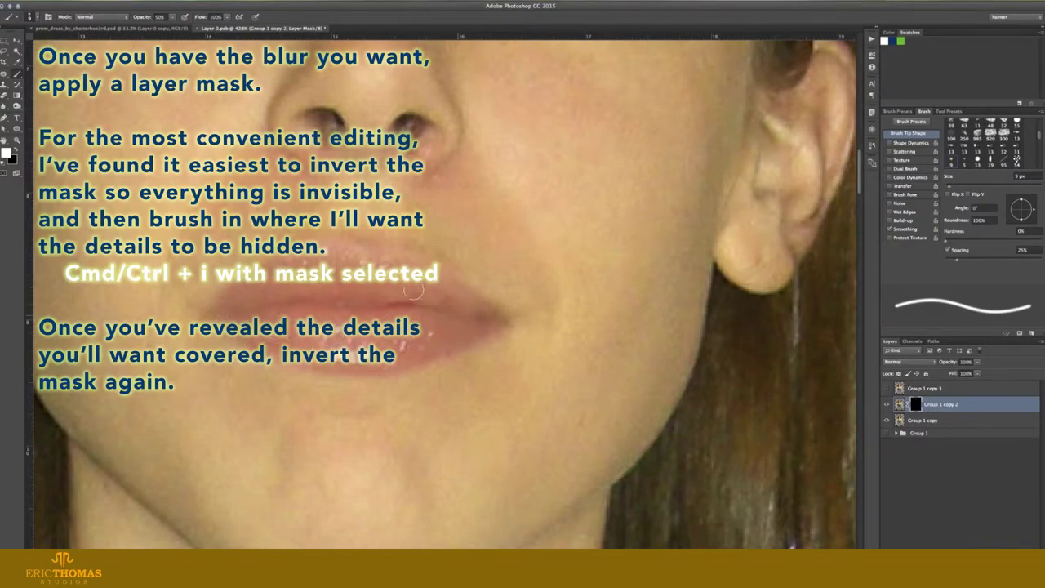
pyautogui.press('x')
pyautogui.press('0')
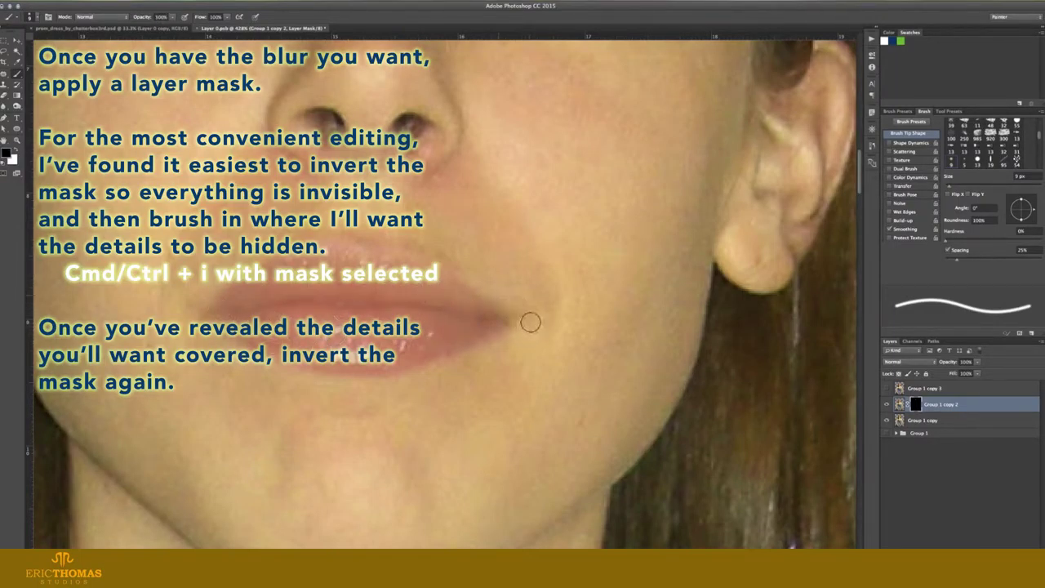
pyautogui.hotkey('ctrl', 'i')
pyautogui.hotkey('ctrl', '0')
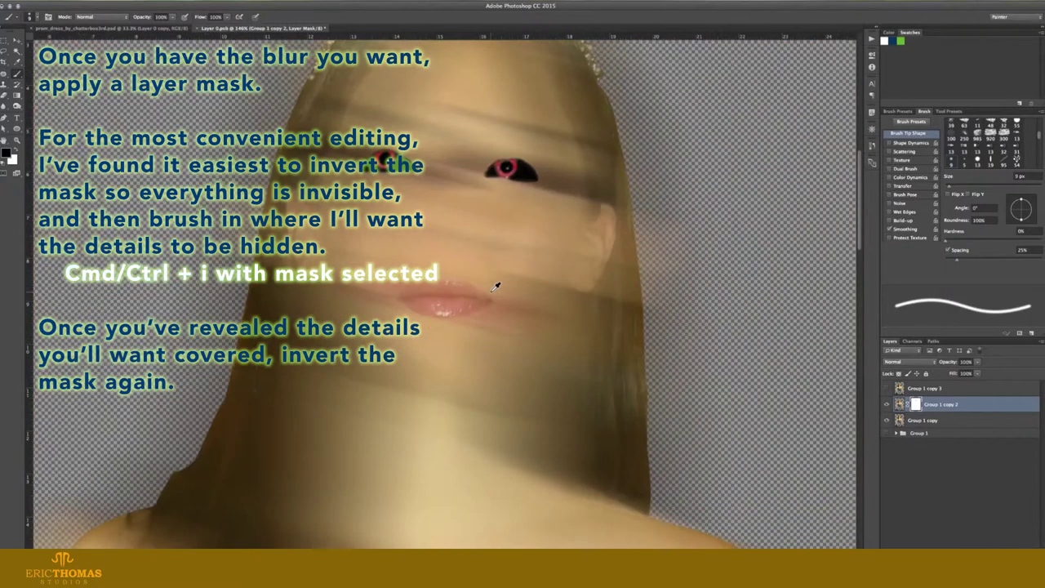
pyautogui.doubleClick(916, 405)
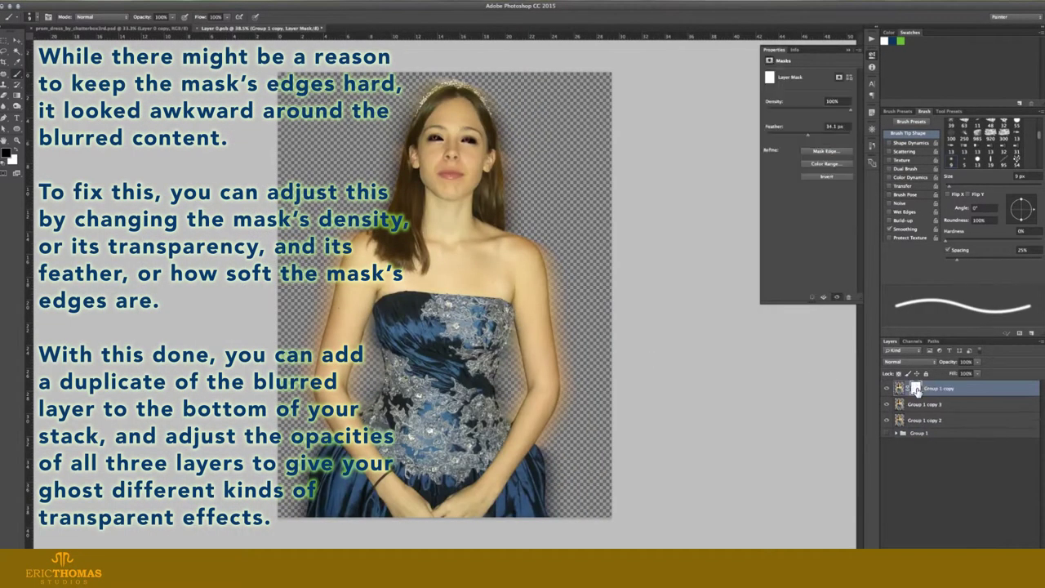
# Feather the mask to 32.7 px with 78% density, then view the prom dress document
pyautogui.moveTo(808, 136); pyautogui.dragTo(800, 137)
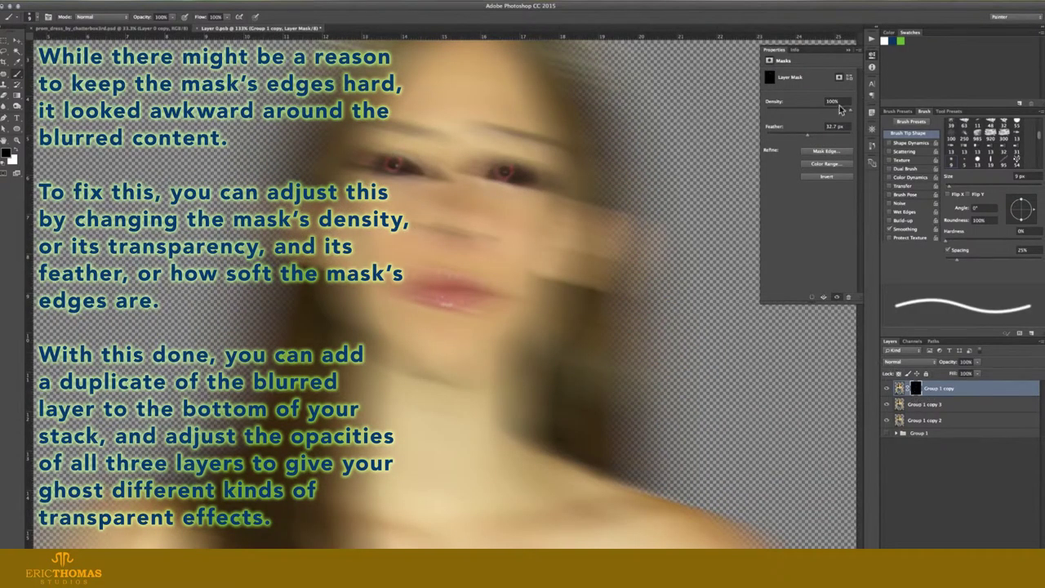
pyautogui.moveTo(841, 110); pyautogui.dragTo(831, 110)
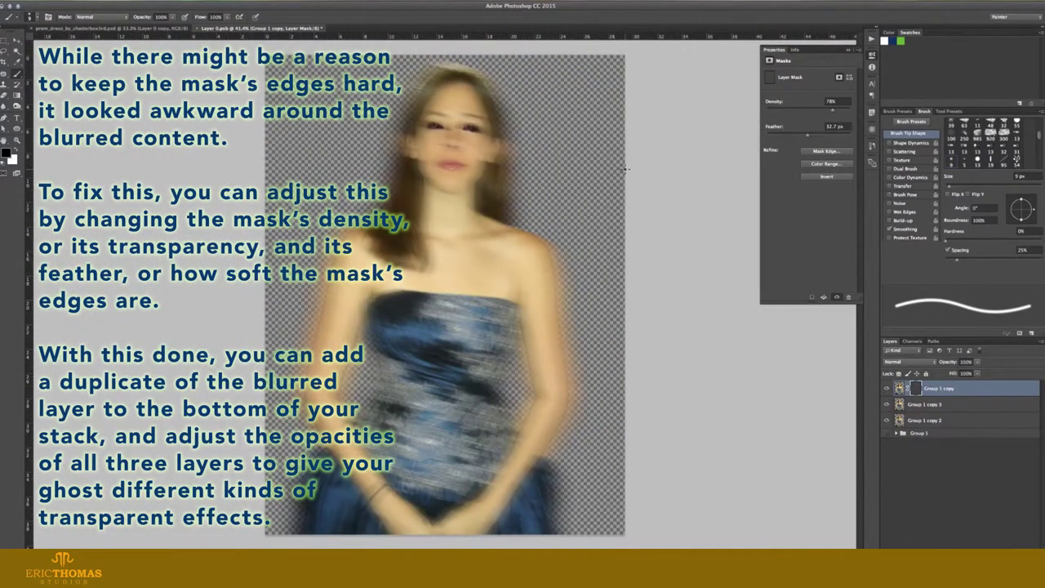
pyautogui.hotkey('ctrl', 'Tab')
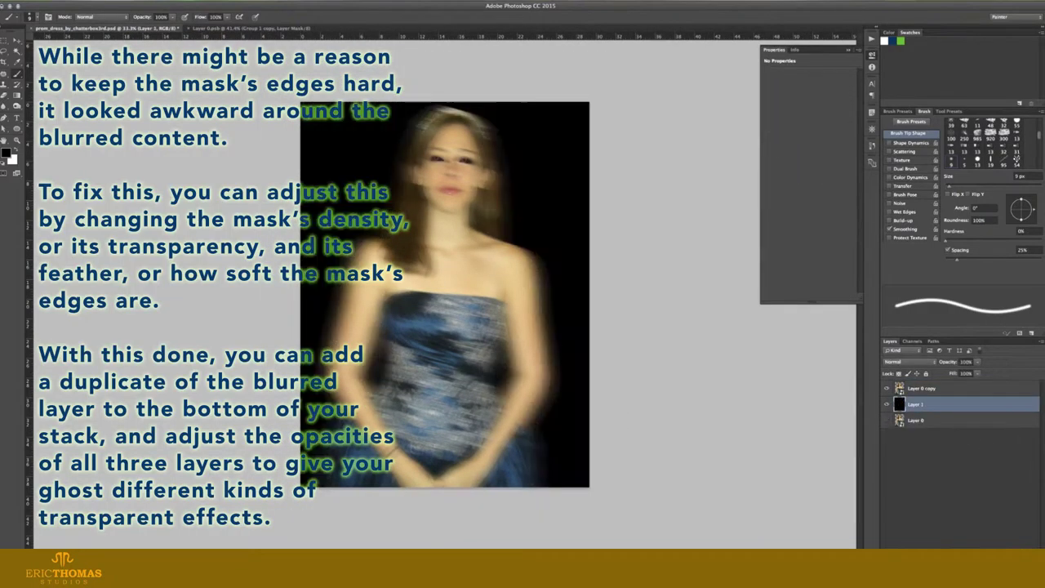
# In the Layer 0 document, move Group 1 copy below Group 1 copy 3
pyautogui.hotkey('ctrl', 'Tab')
pyautogui.click(913, 406)
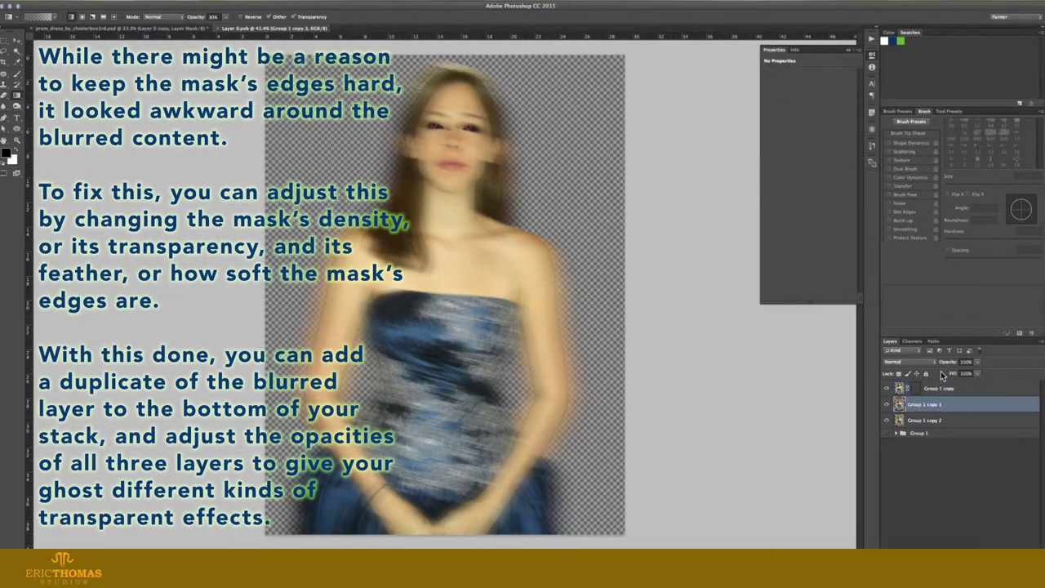
pyautogui.moveTo(947, 366); pyautogui.dragTo(931, 366)
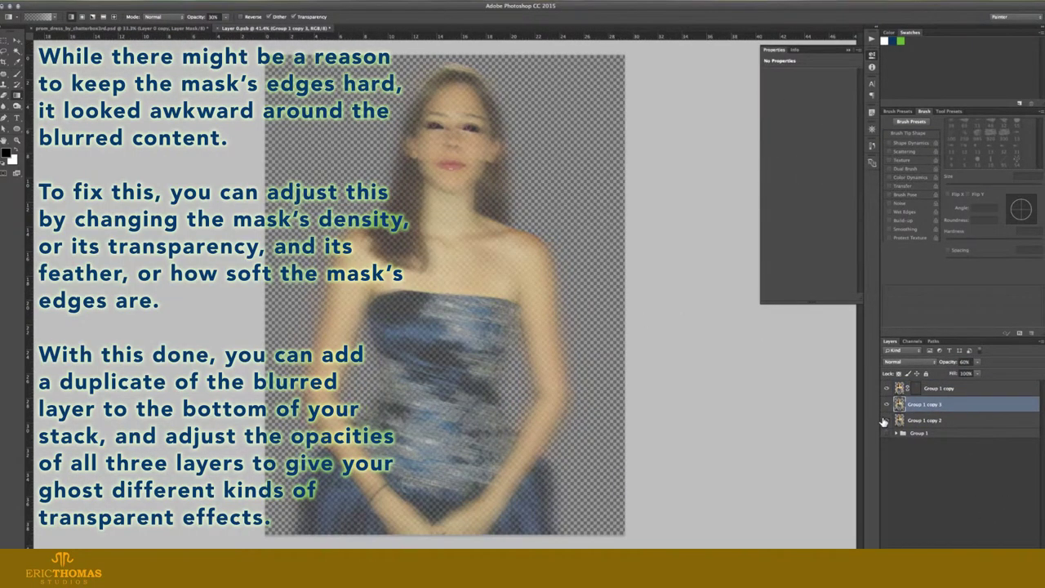
pyautogui.moveTo(945, 362); pyautogui.dragTo(968, 363)
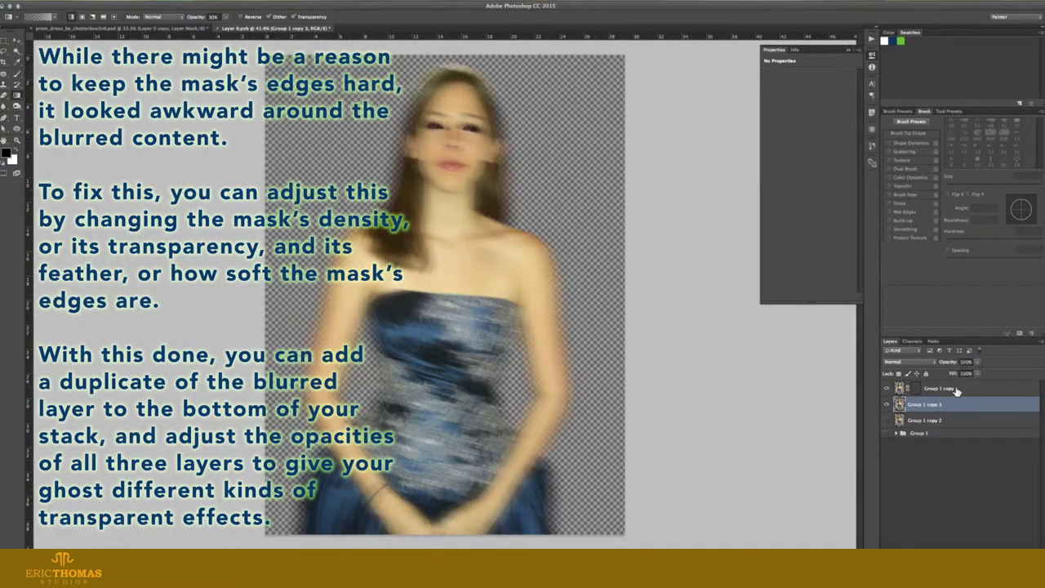
pyautogui.click(916, 389)
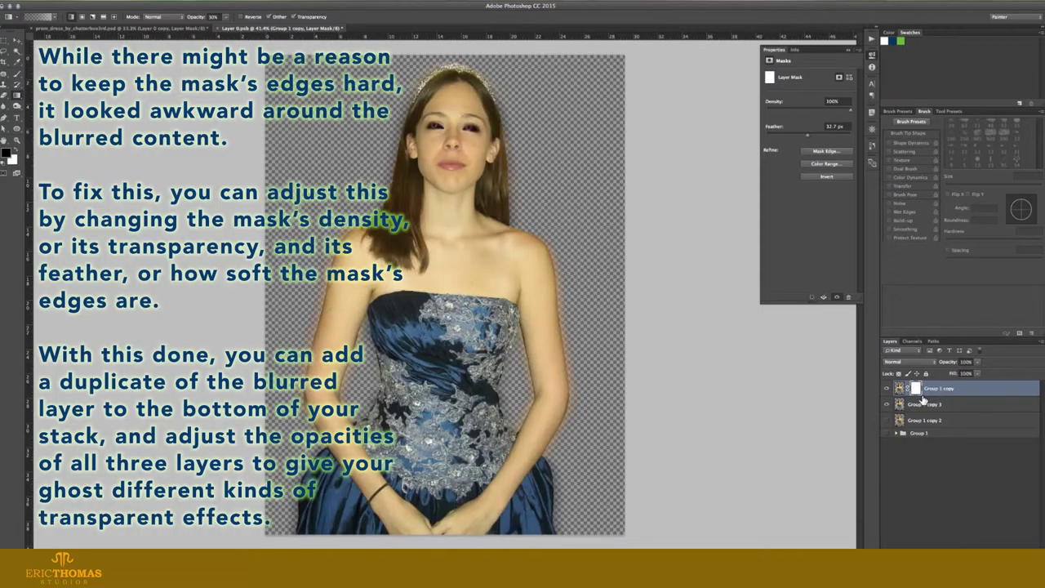
pyautogui.moveTo(929, 399); pyautogui.dragTo(925, 410)
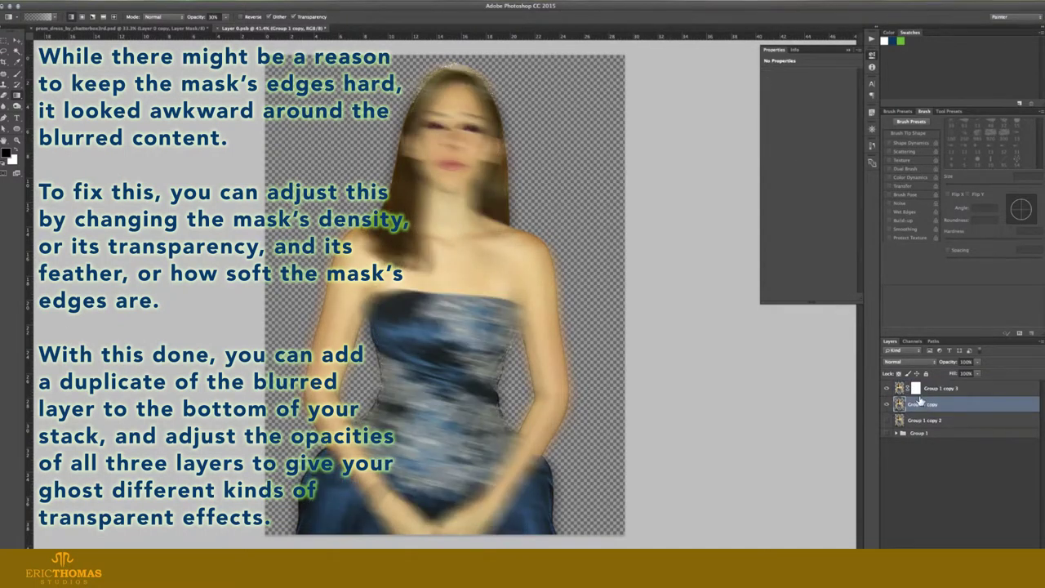
# Fade Group 1 copy 3 to 61% opacity and save the Layer 0.psb smart object
pyautogui.click(915, 389)
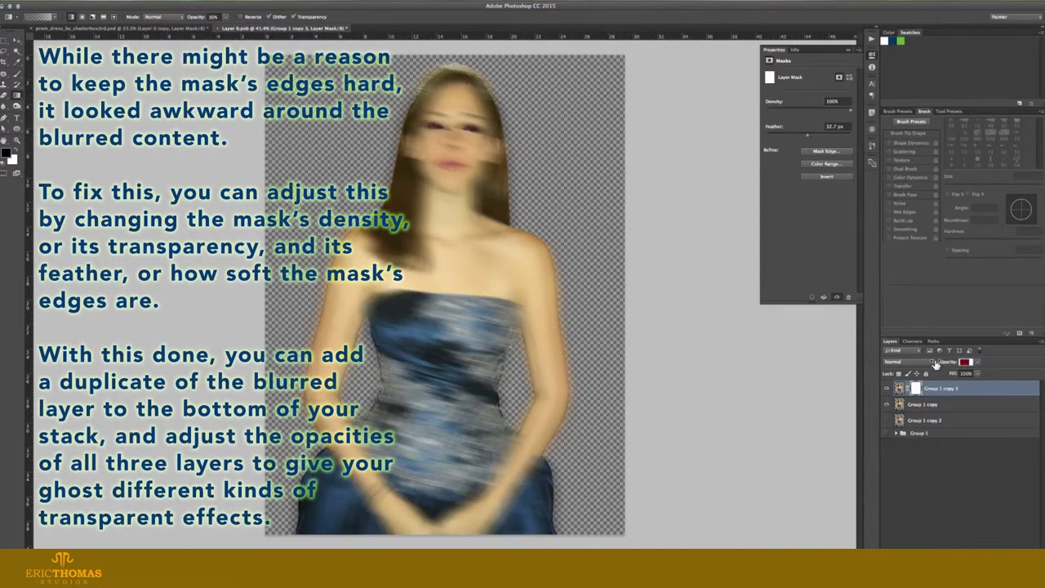
pyautogui.moveTo(936, 364); pyautogui.dragTo(931, 365)
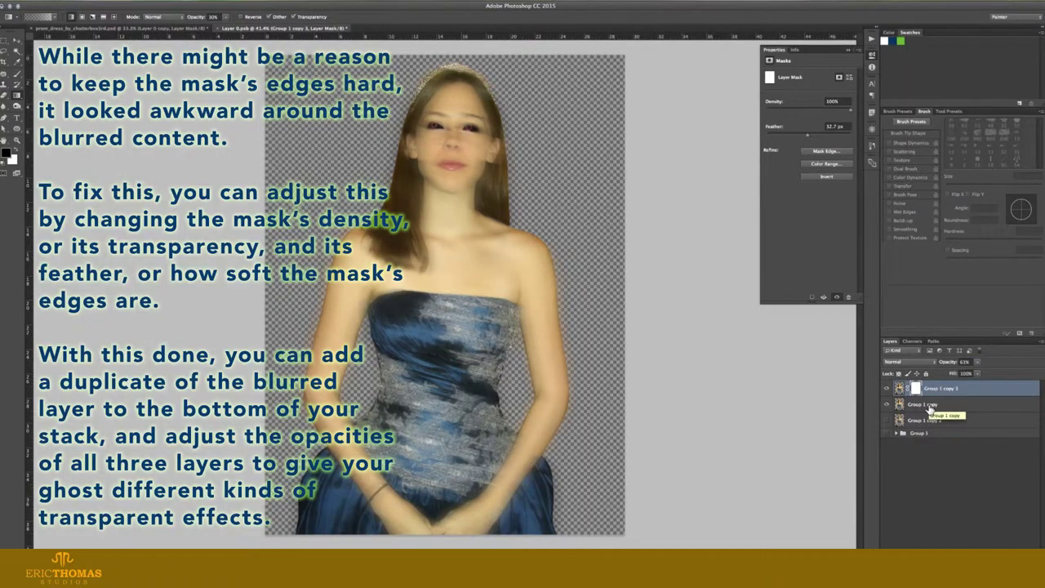
pyautogui.hotkey('ctrl', 's')
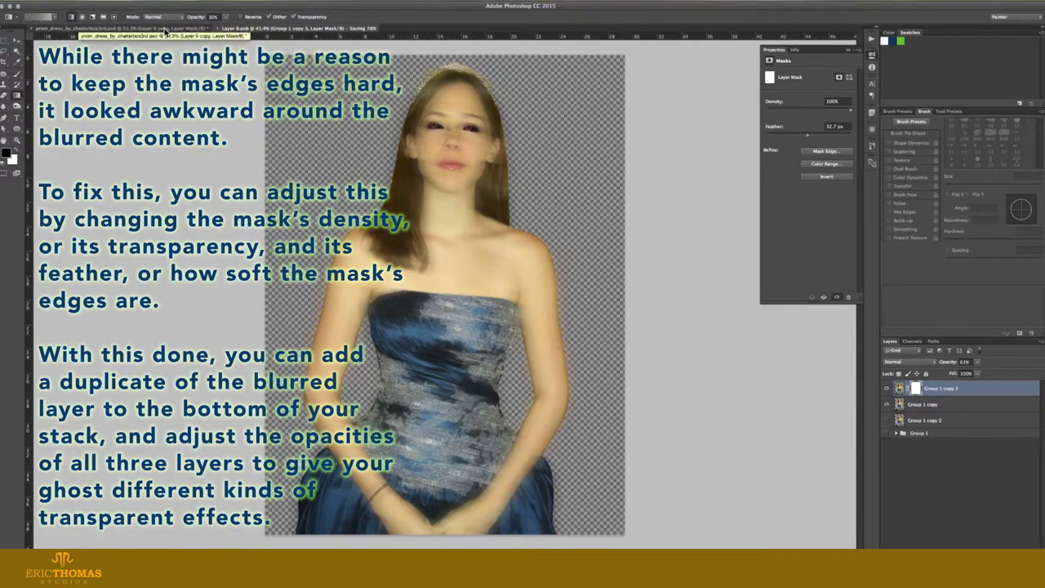
pyautogui.click(165, 28)
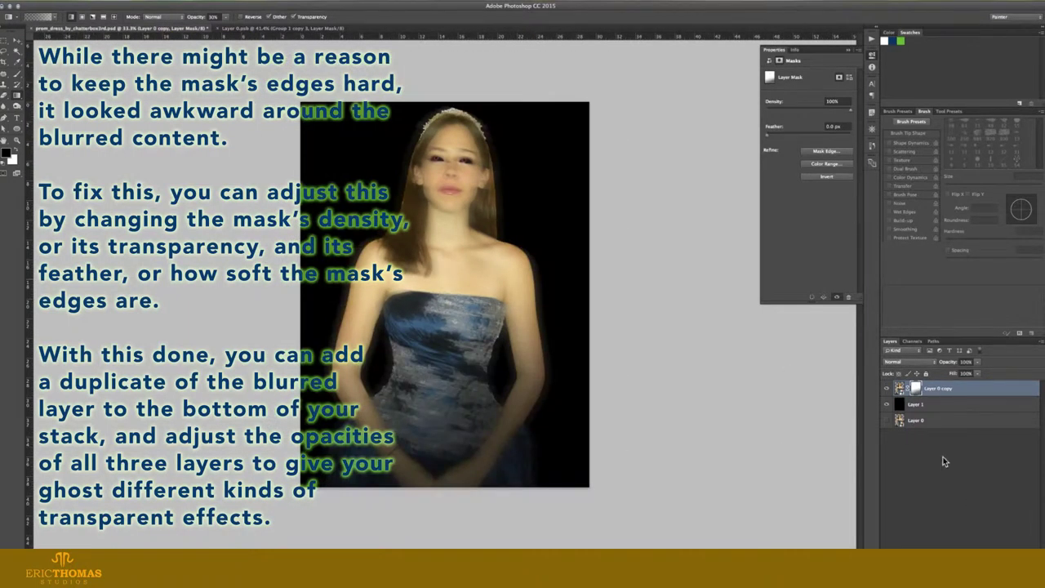
# Duplicate the ghost layer without its mask at 56% opacity, with a 129 px Motion Blur
pyautogui.click(901, 390)
pyautogui.hotkey('ctrl', 'j')
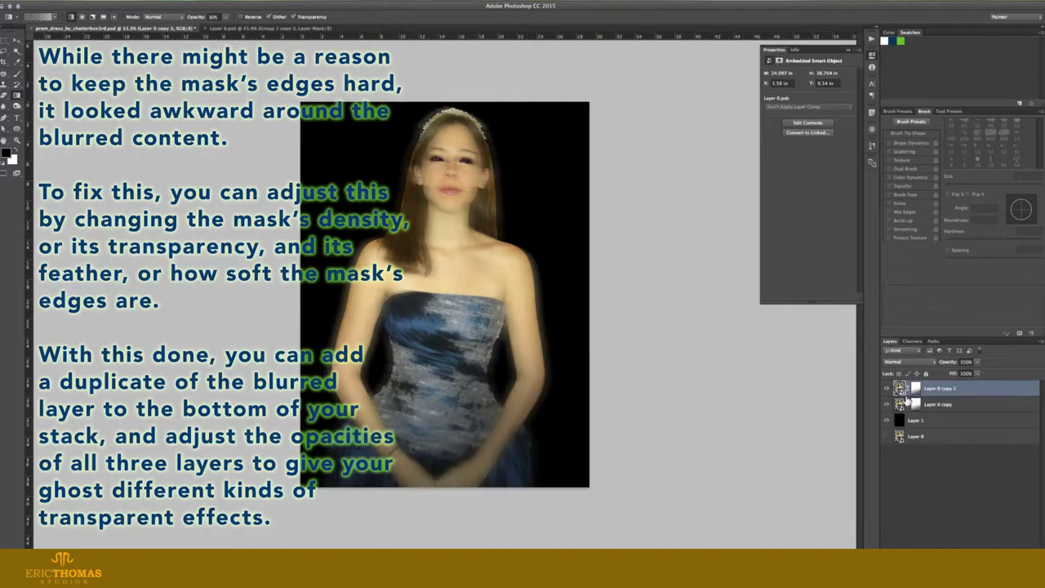
pyautogui.rightClick(916, 408)
pyautogui.click(940, 440)
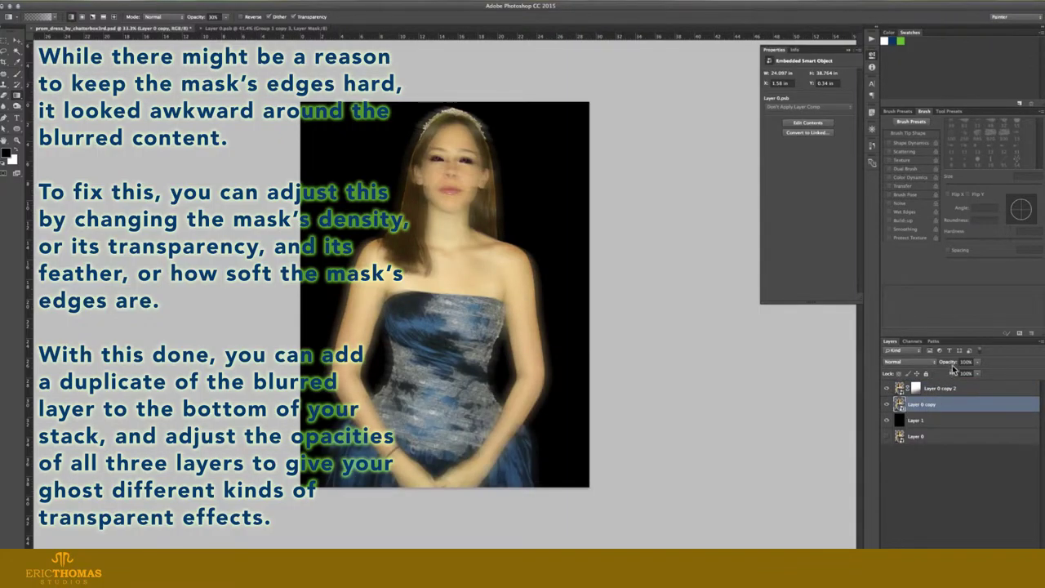
pyautogui.moveTo(947, 362); pyautogui.dragTo(915, 362)
pyautogui.click(201, 1)
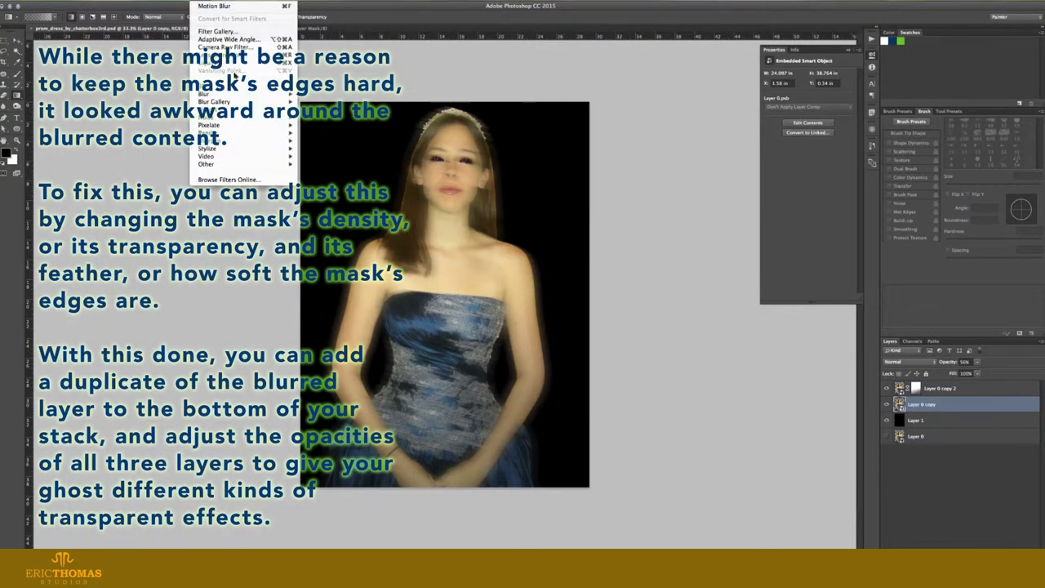
pyautogui.click(322, 143)
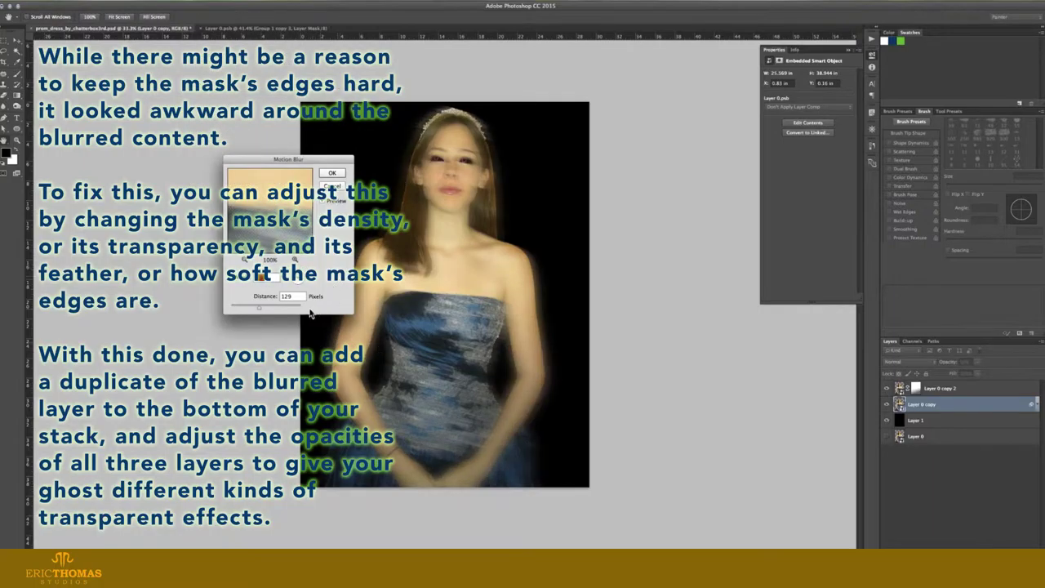
pyautogui.click(334, 173)
# Nudge the blurred copy left, then duplicate it, shift the duplicate right and dim it to 31%
pyautogui.hotkey('ctrl', 't')
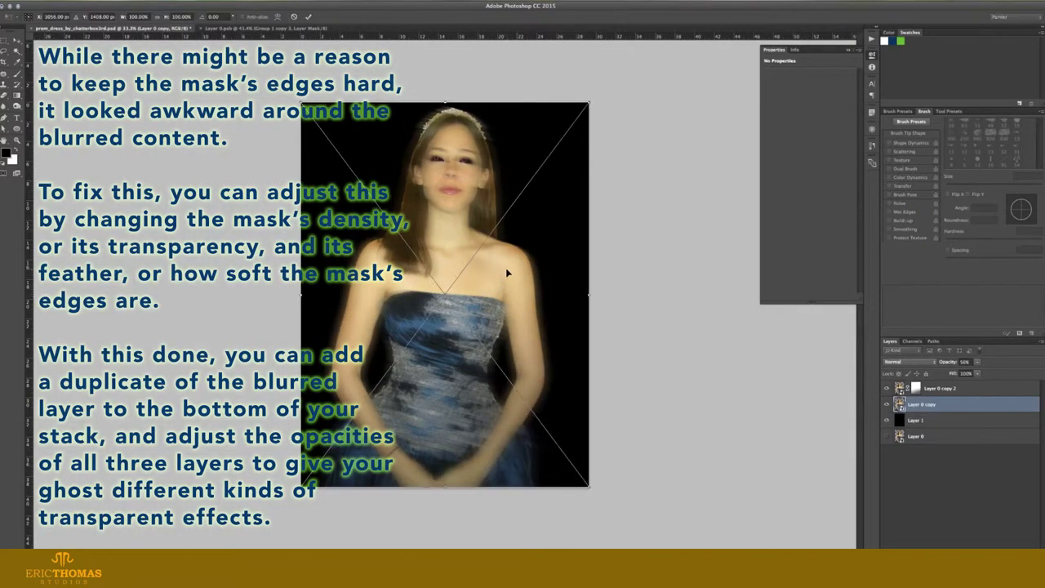
pyautogui.moveTo(506, 270); pyautogui.dragTo(488, 271)
pyautogui.press('Return')
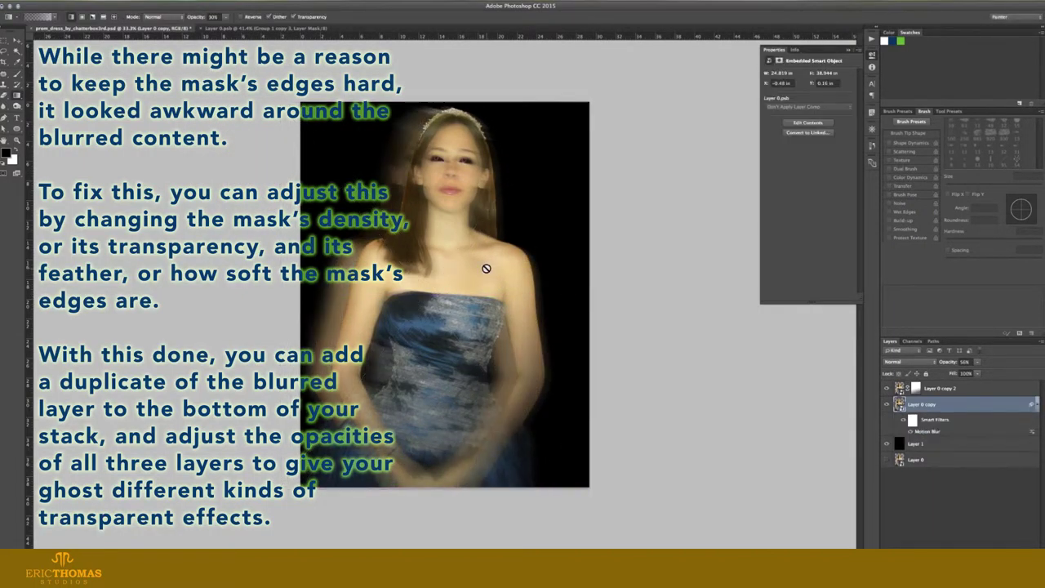
pyautogui.hotkey('ctrl', 'j')
pyautogui.hotkey('ctrl', 't')
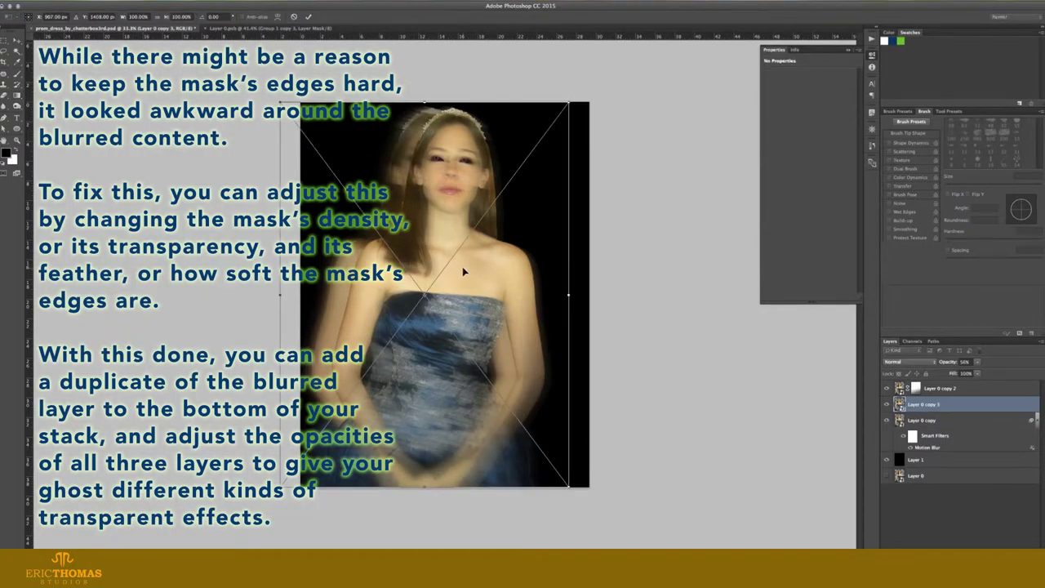
pyautogui.moveTo(462, 270); pyautogui.dragTo(517, 272)
pyautogui.press('Return')
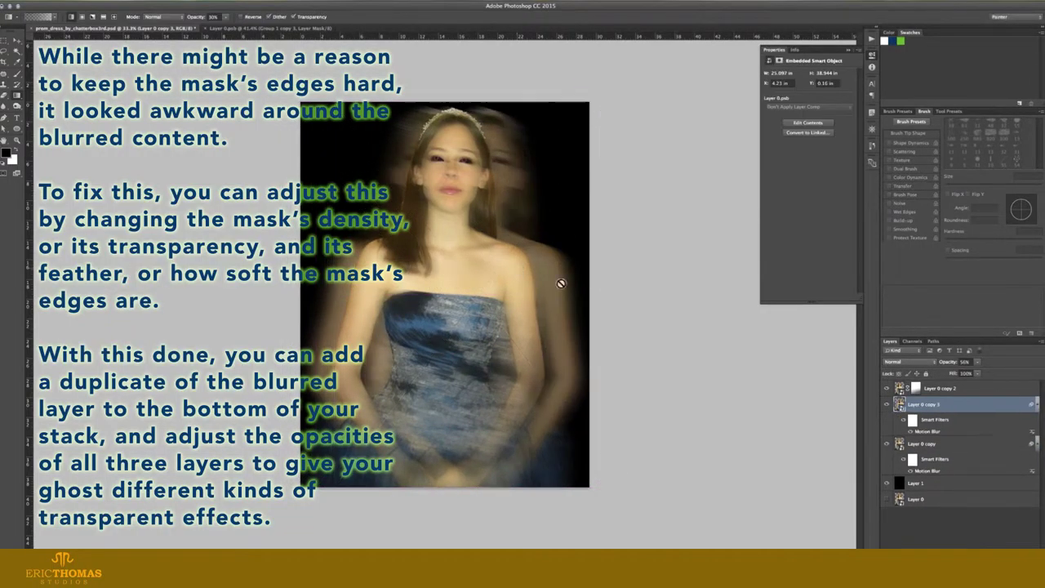
pyautogui.moveTo(951, 368); pyautogui.dragTo(948, 370)
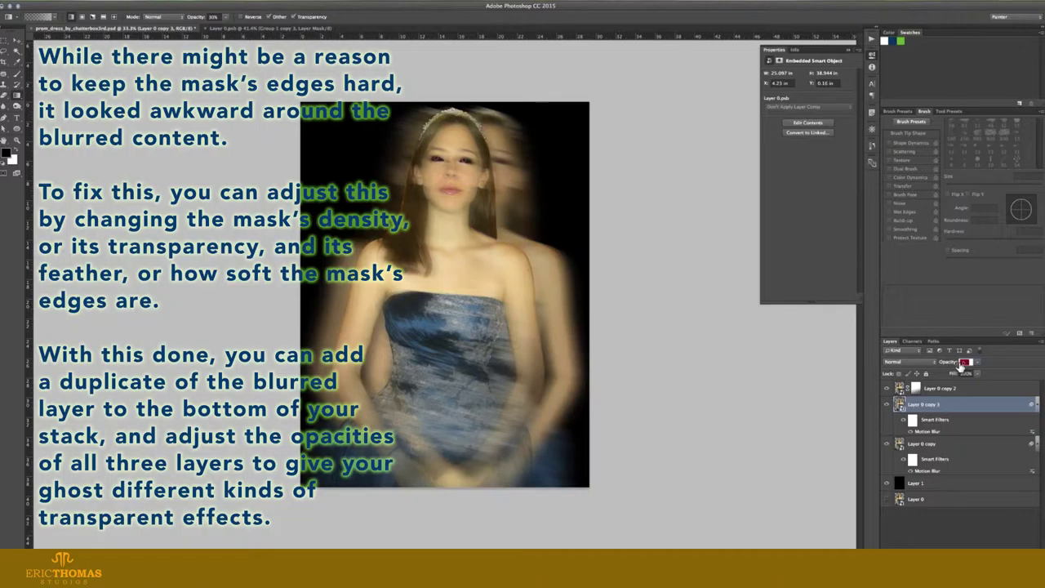
pyautogui.moveTo(946, 367); pyautogui.dragTo(941, 367)
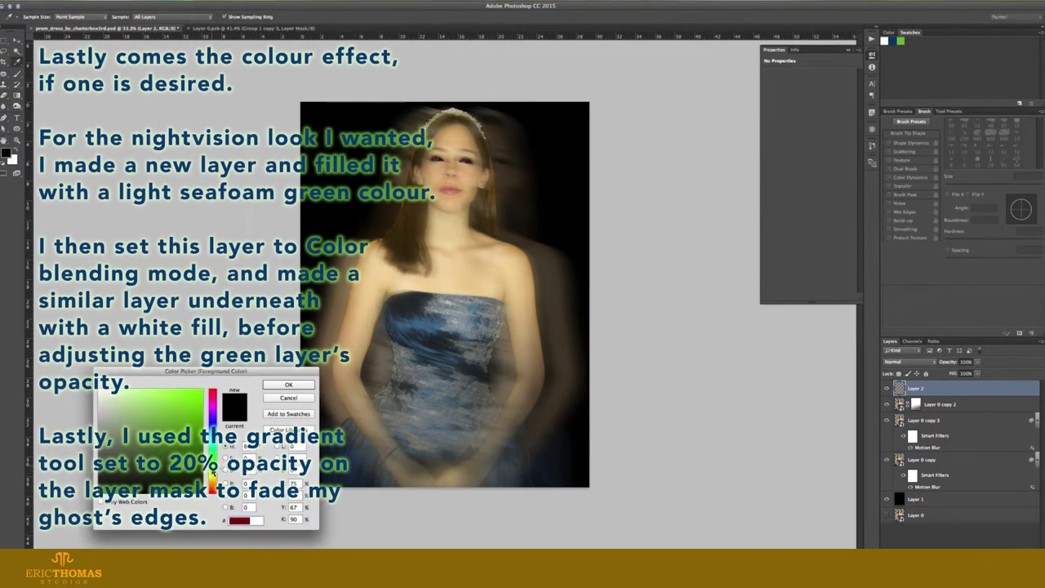
# Pick a light seafoam green and fill the empty Layer 2 with it
pyautogui.click(115, 410)
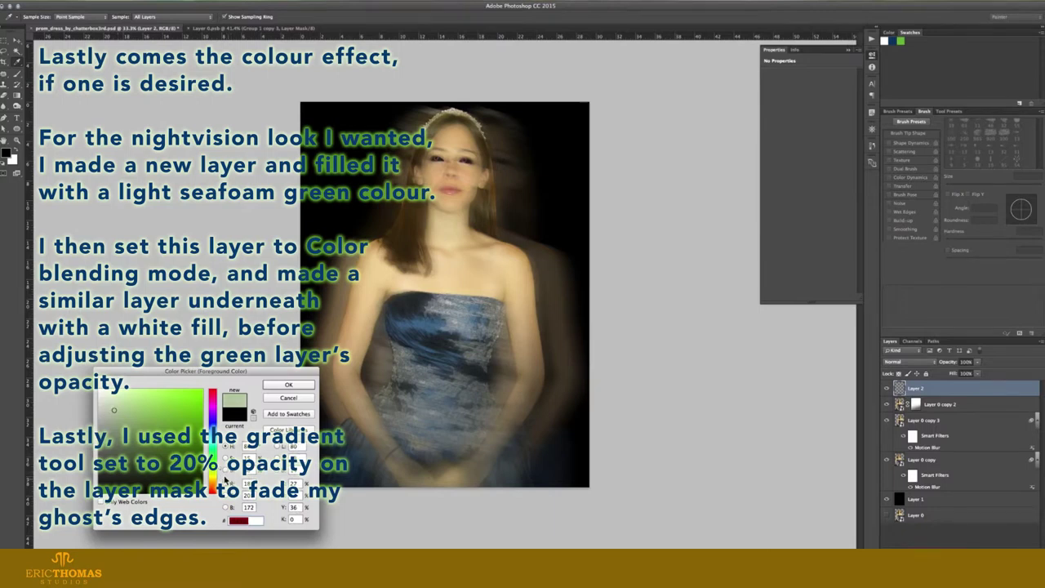
pyautogui.moveTo(232, 483); pyautogui.dragTo(217, 459)
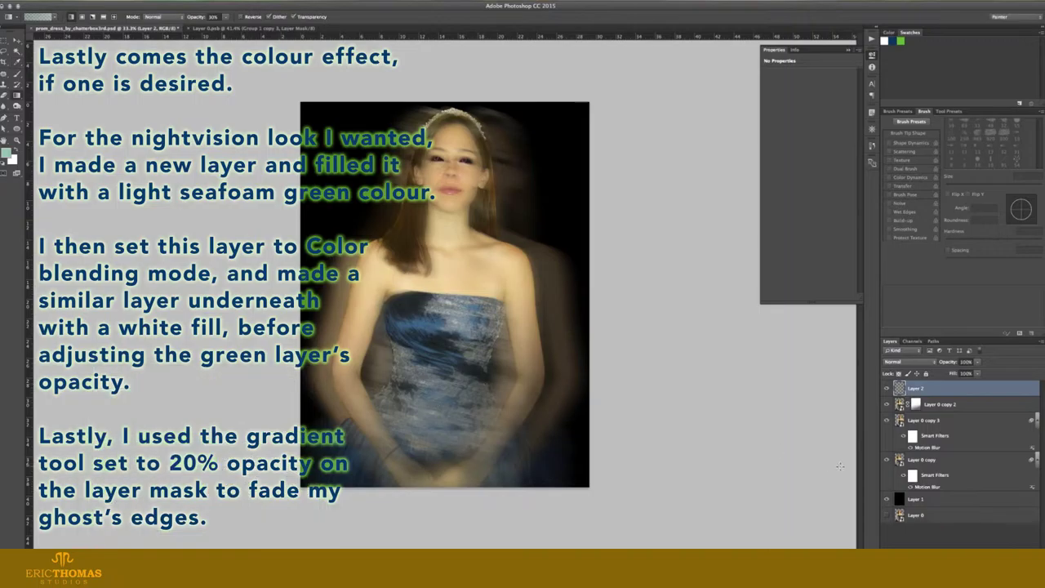
pyautogui.click(898, 362)
pyautogui.click(903, 487)
pyautogui.hotkey('alt', 'BackSpace')
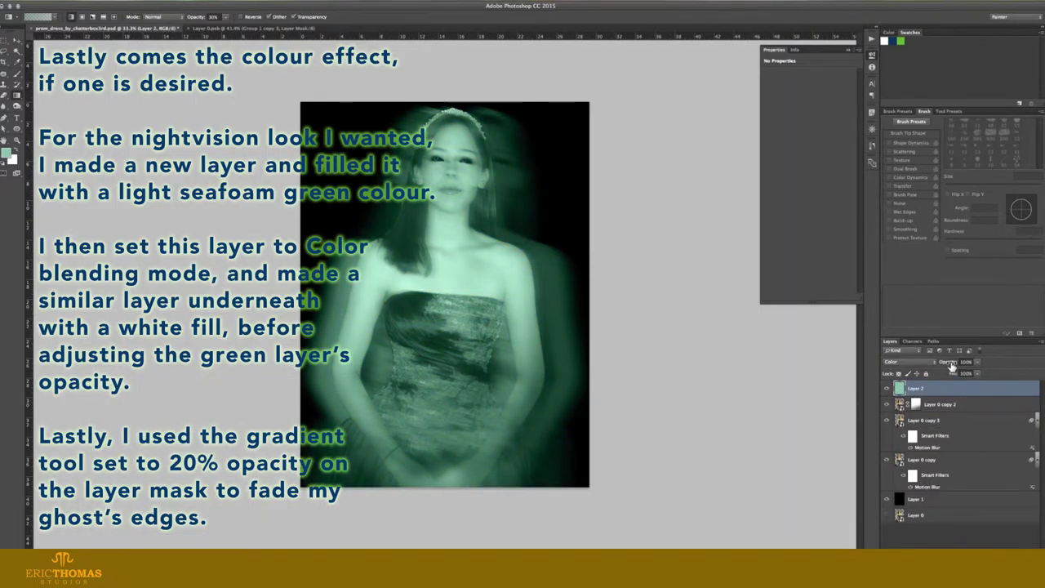
# Set the green Layer 2 to Color blend mode at 43% opacity
pyautogui.click(898, 361)
pyautogui.click(916, 544)
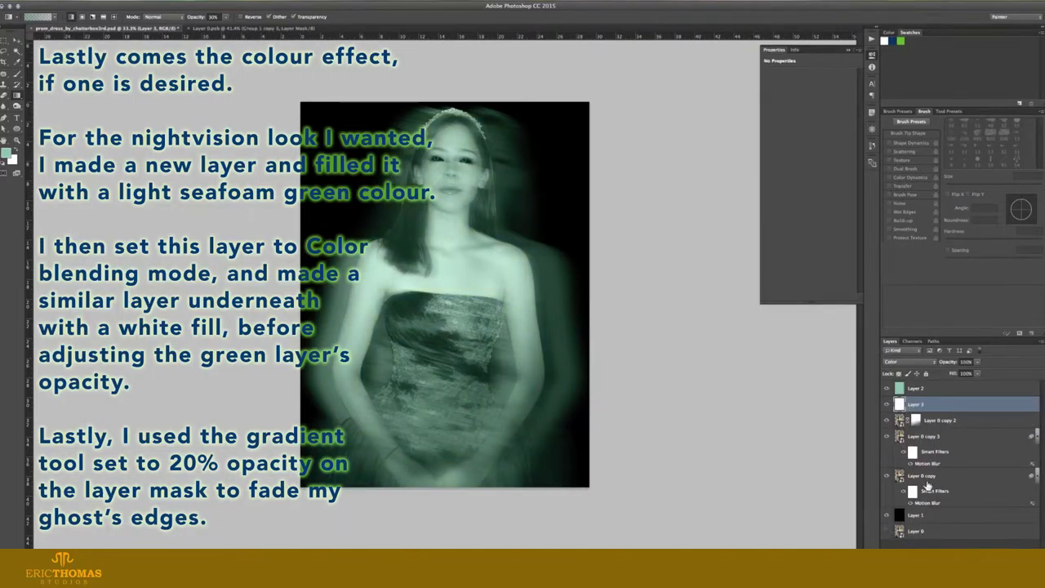
pyautogui.click(935, 389)
pyautogui.moveTo(942, 367); pyautogui.dragTo(974, 427)
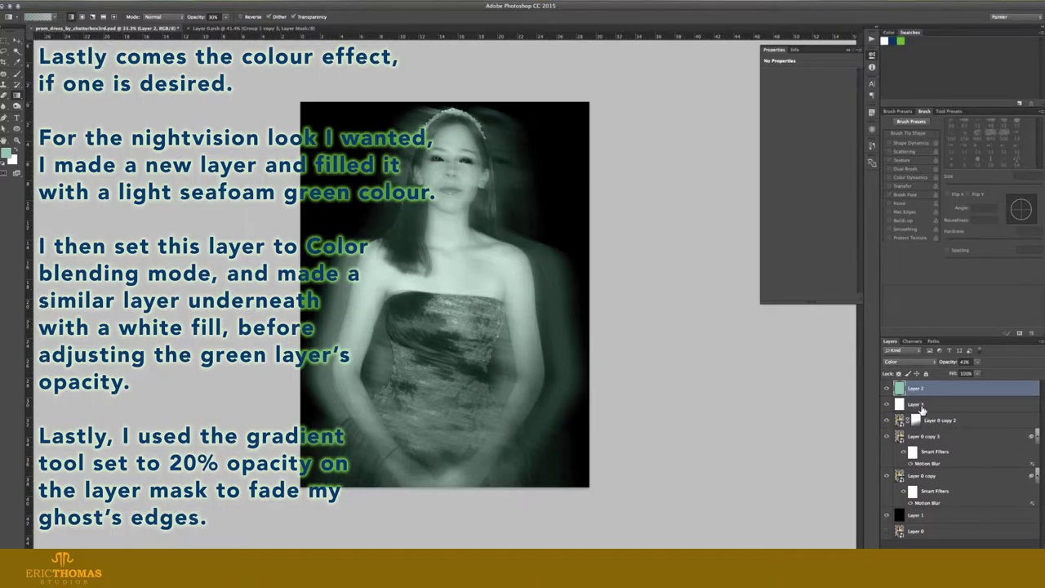
# Copy the top ghost layer's gradient mask onto the lower ghost layers
pyautogui.click(917, 421)
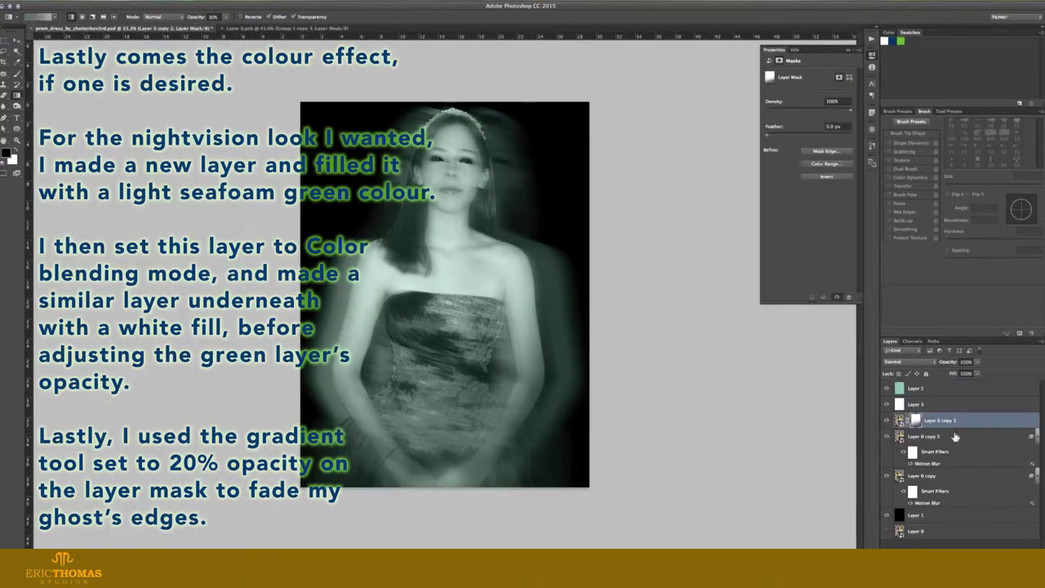
pyautogui.click(1034, 437)
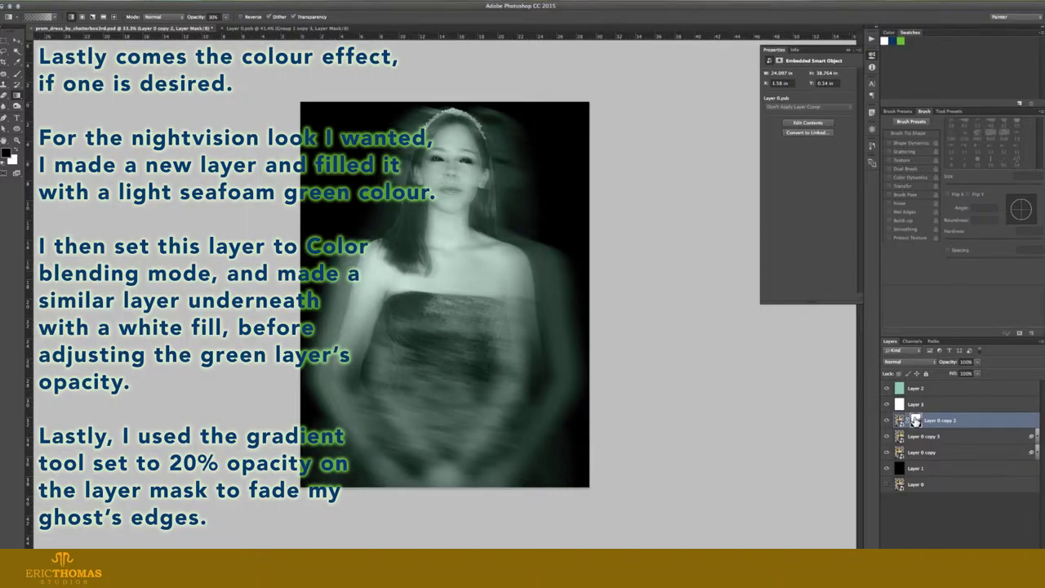
pyautogui.moveTo(915, 420); pyautogui.dragTo(920, 457)
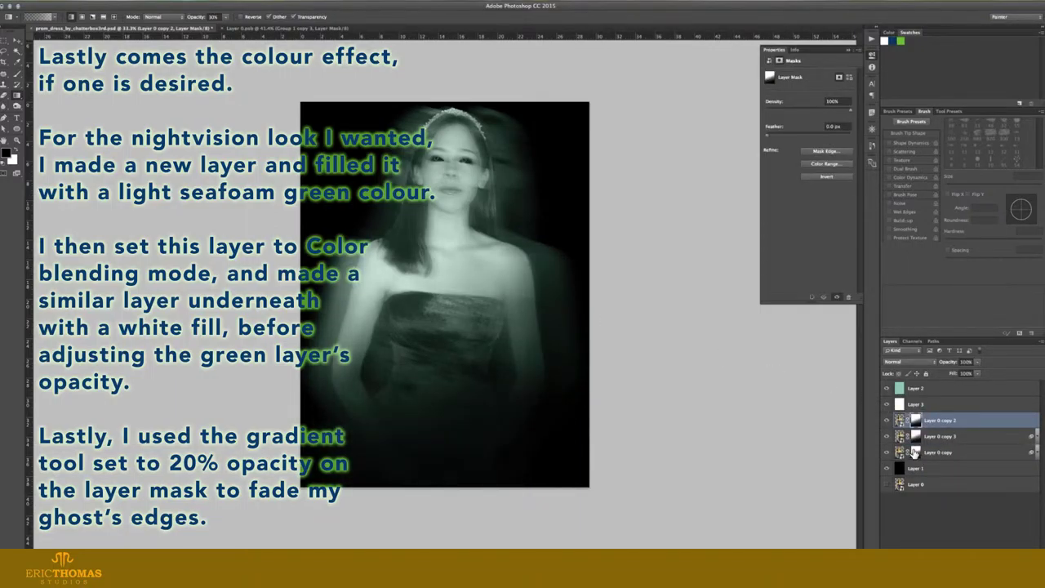
# Set Layer 0 copy 3's mask density to 63% and save the composition
pyautogui.click(919, 438)
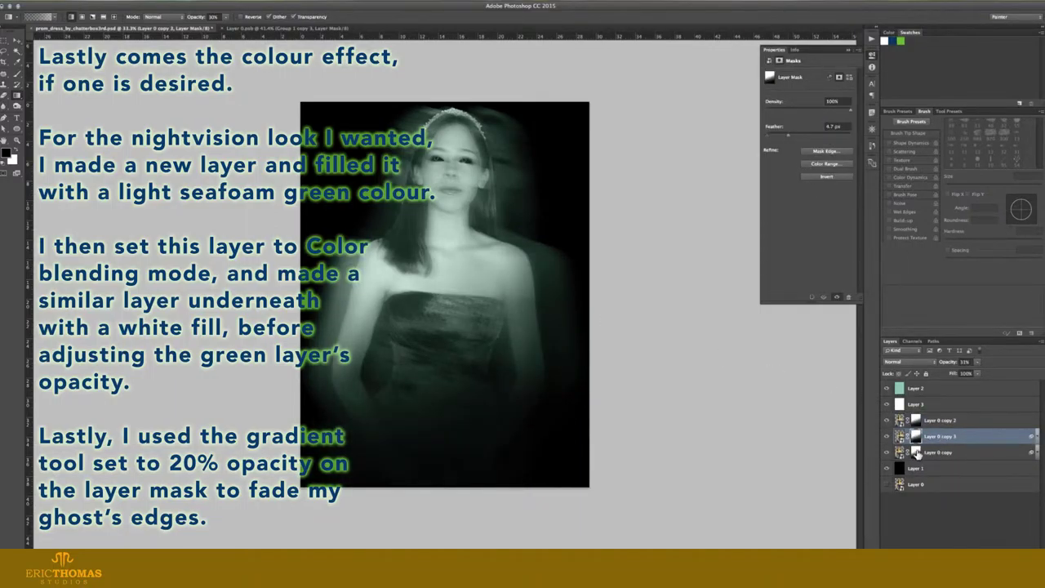
pyautogui.click(919, 454)
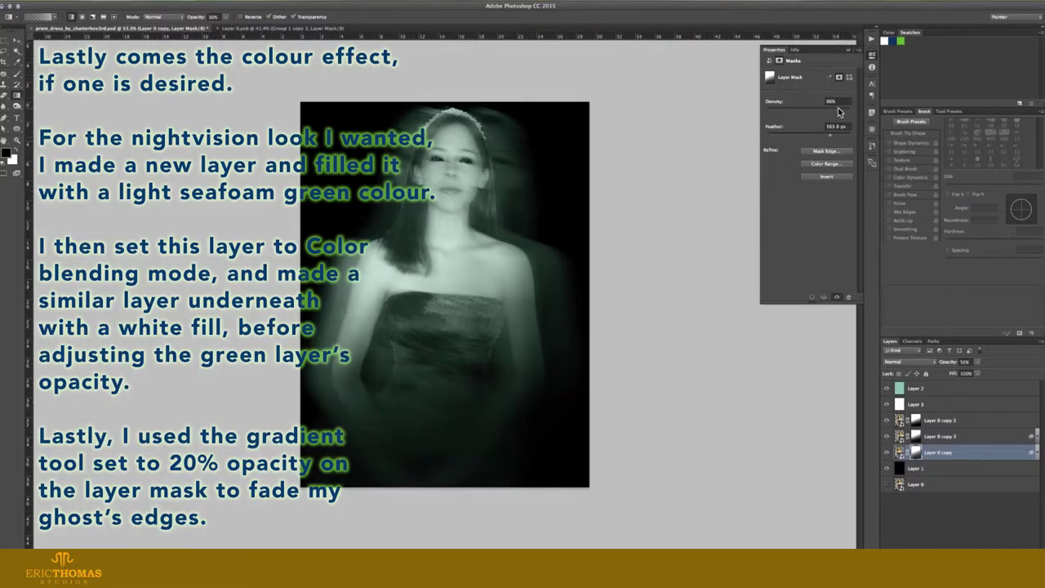
pyautogui.click(916, 437)
pyautogui.moveTo(802, 108); pyautogui.dragTo(820, 109)
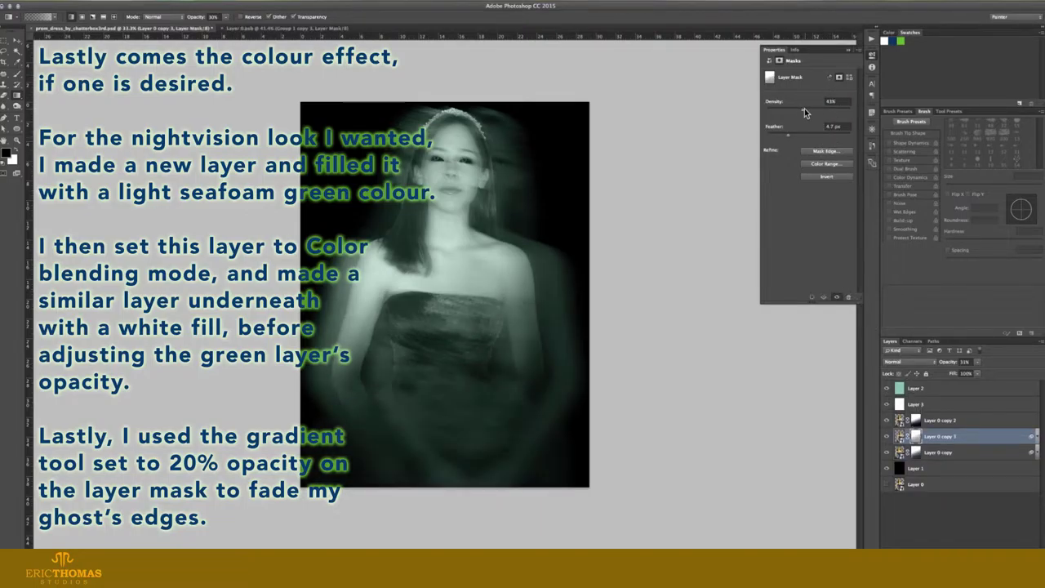
pyautogui.hotkey('ctrl', 's')
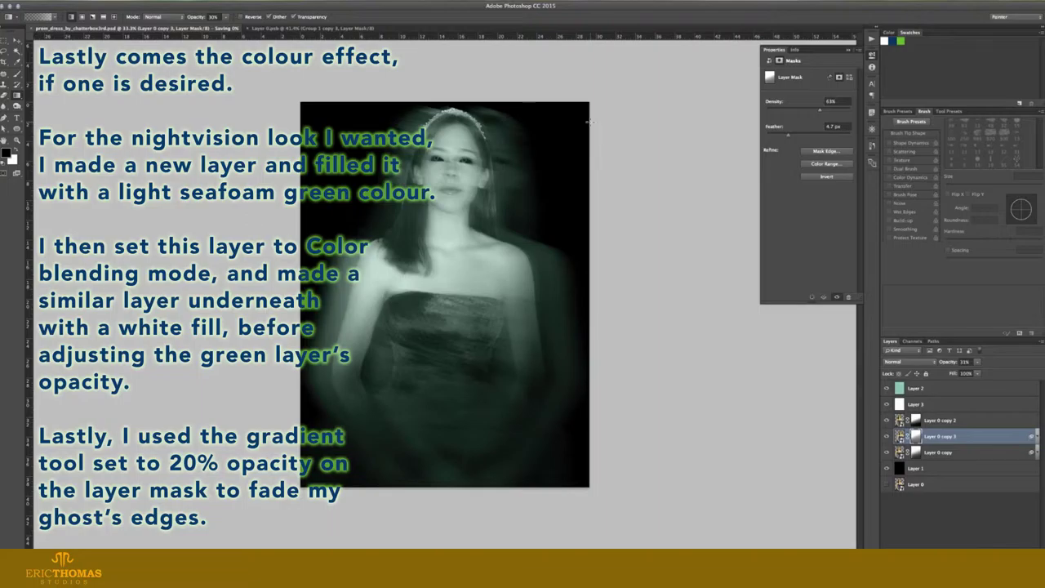